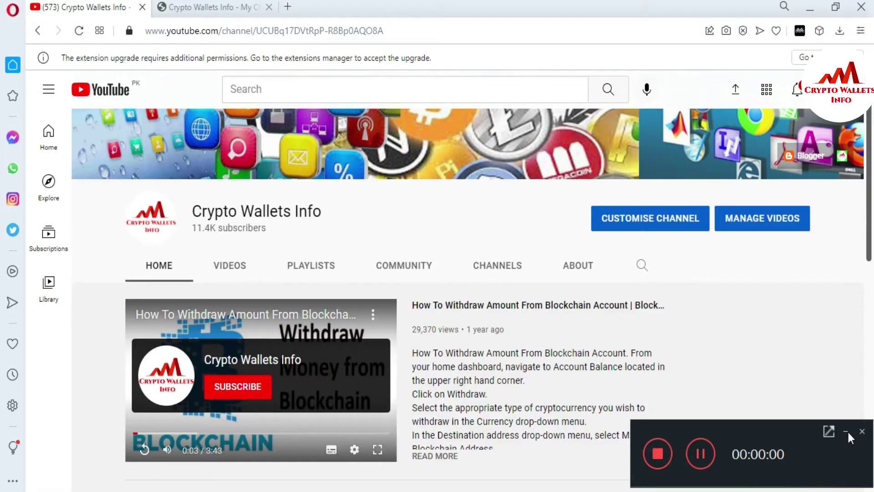
- Leave the Crypto Wallets Info YouTube channel and switch to its website tab
left_click(848, 432)
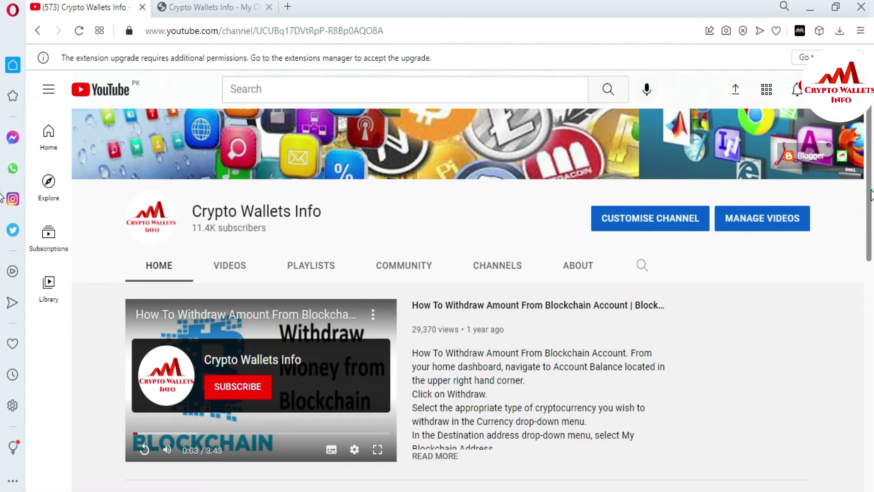
scroll(870, 266, "down", 4)
left_click_drag(870, 265, 872, 180)
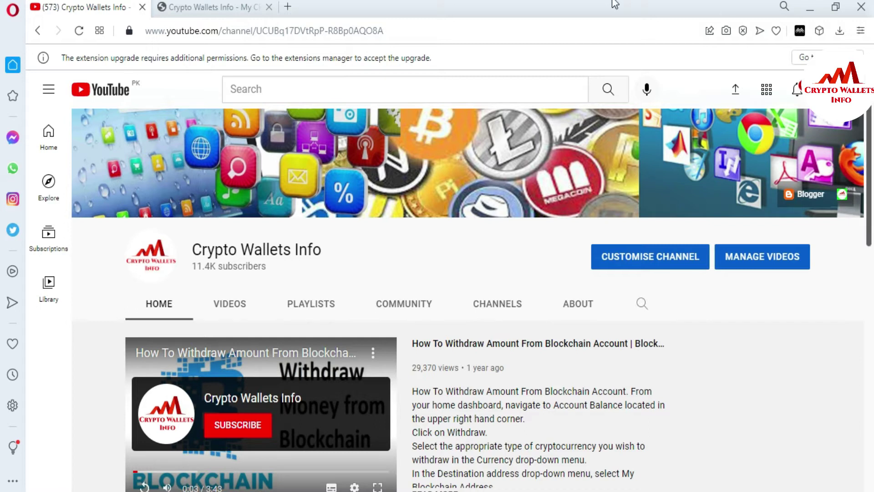
left_click(212, 7)
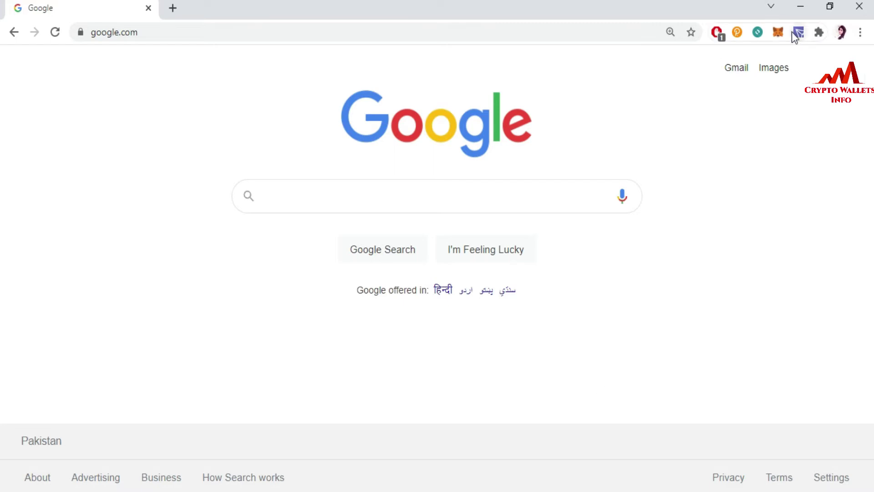
left_click(800, 33)
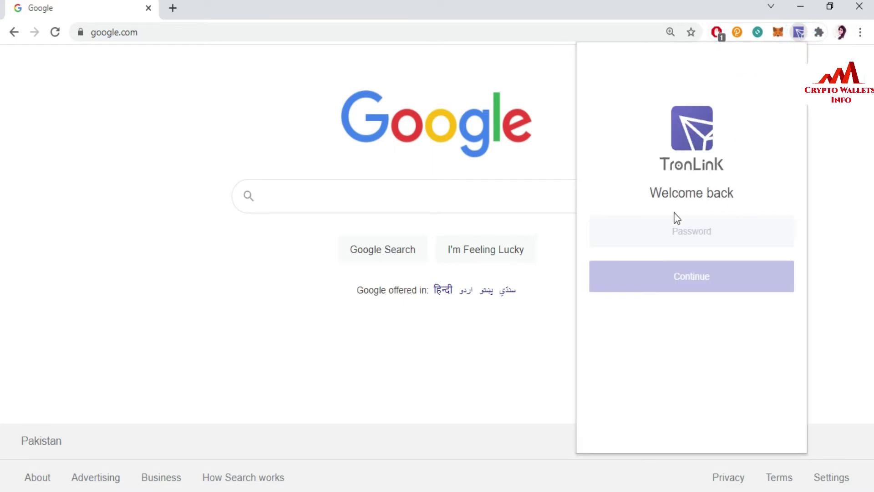
left_click(678, 234)
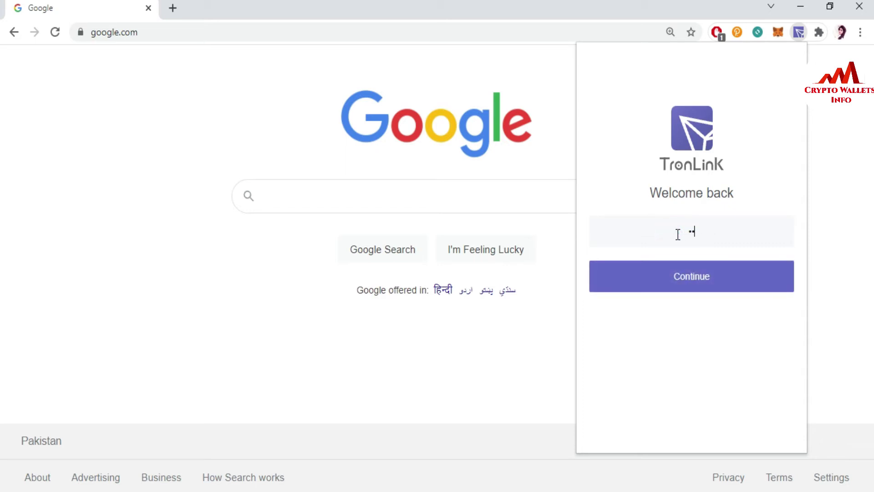
left_click(701, 283)
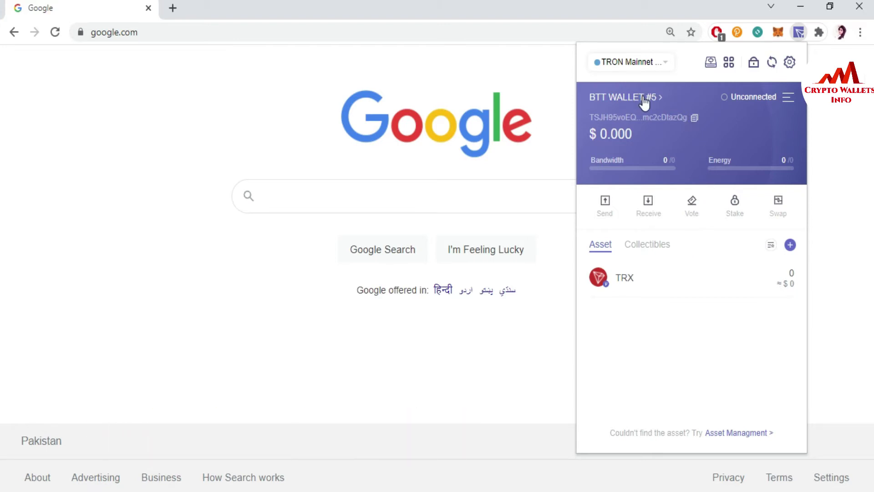
- Delete BTT WALLET #5 and open the wallet list showing BTT WALLET #4
left_click(788, 99)
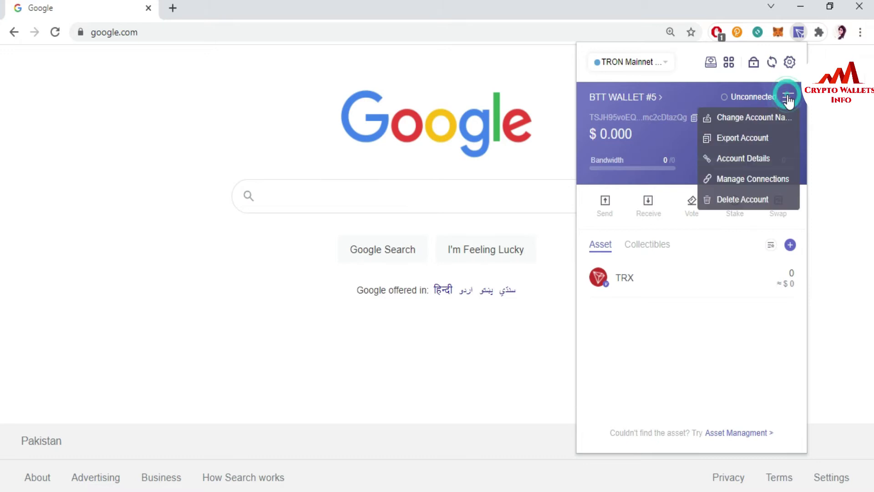
left_click(742, 202)
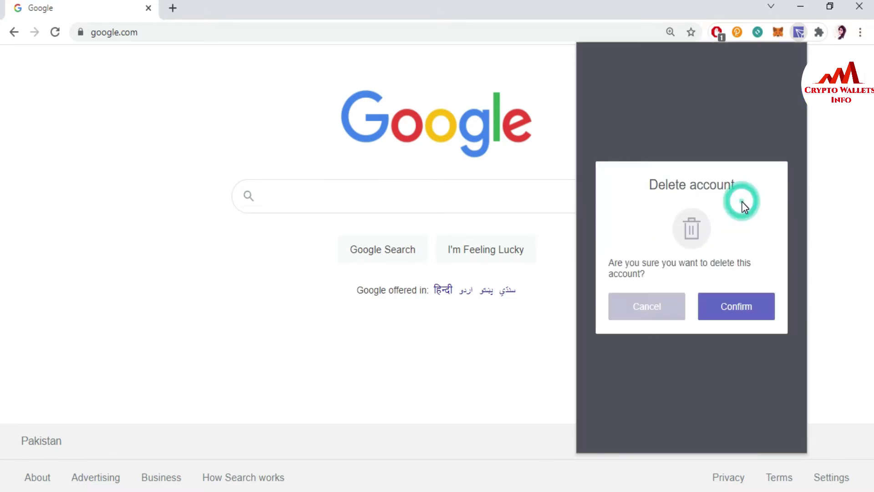
left_click(731, 304)
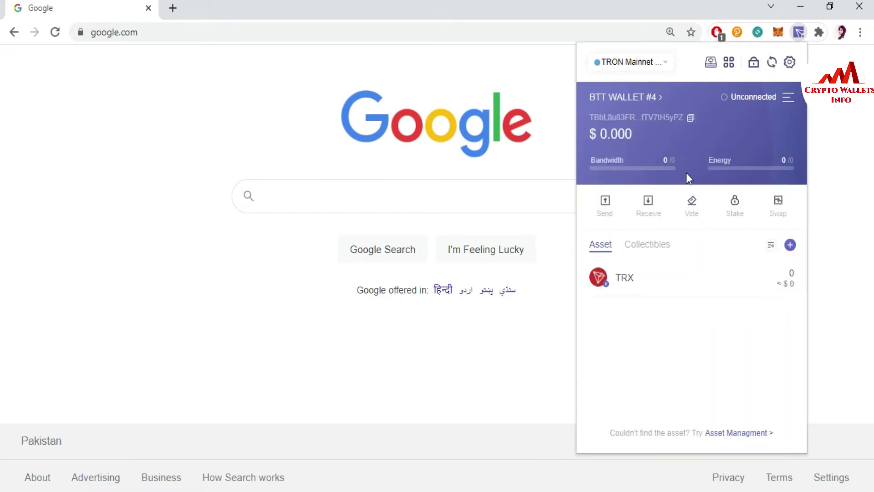
left_click(639, 97)
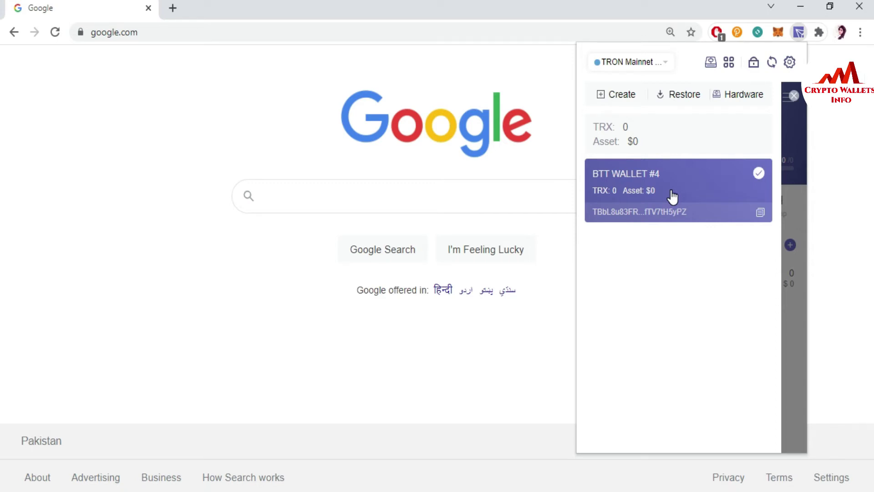
- Select all the keystore JSON text in Notepad, then minimize Notepad
key("alt+Tab")
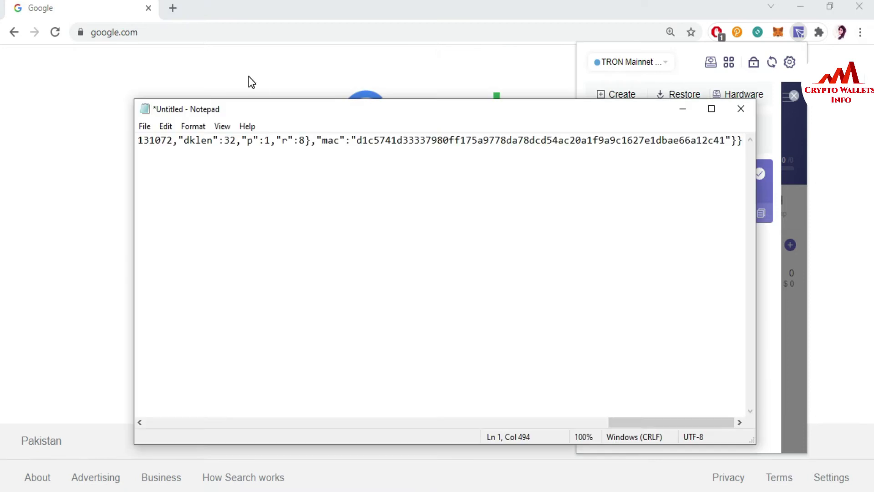
left_click(245, 148)
key("ctrl+a")
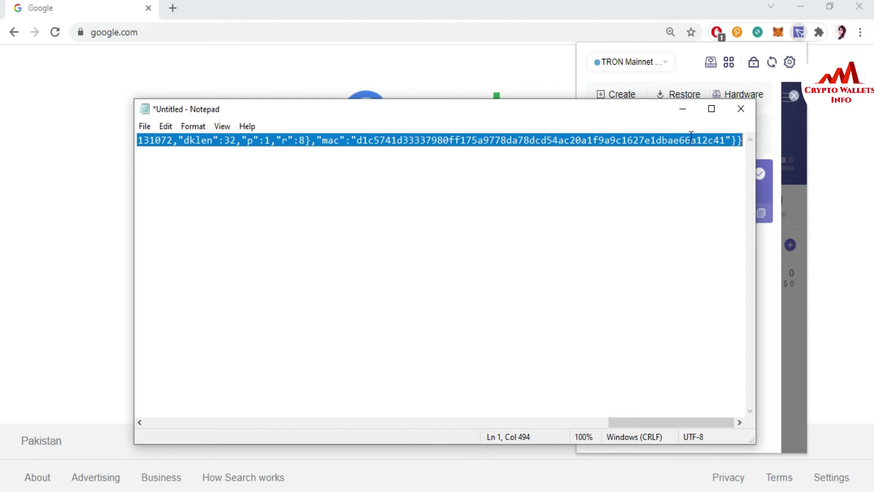
left_click(683, 110)
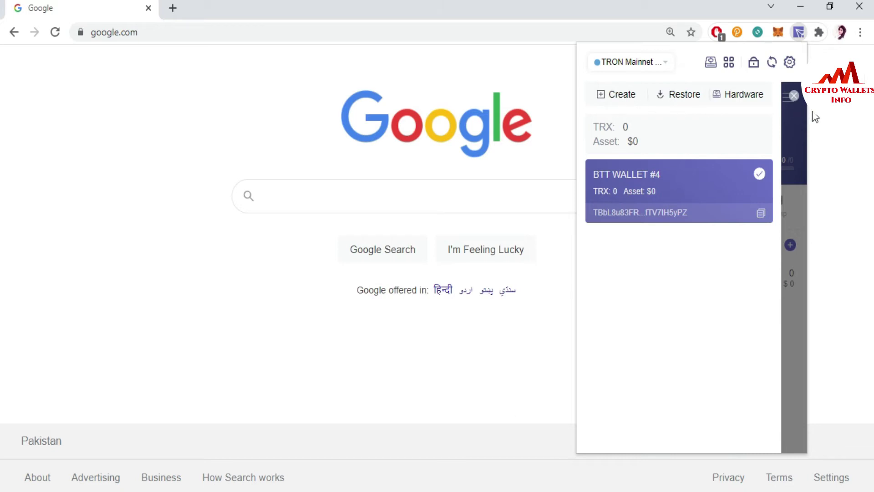
- Start restoring a wallet named 'Wallet No5' and continue to the import-method choice
left_click(794, 96)
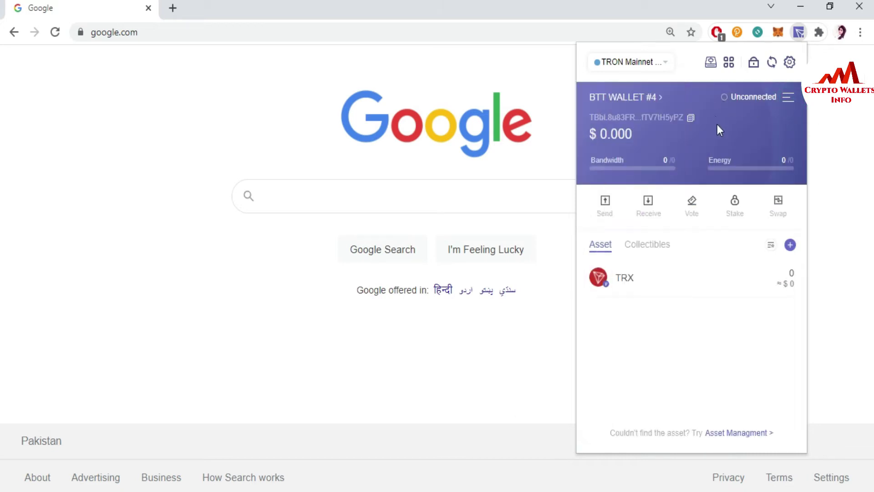
left_click(630, 97)
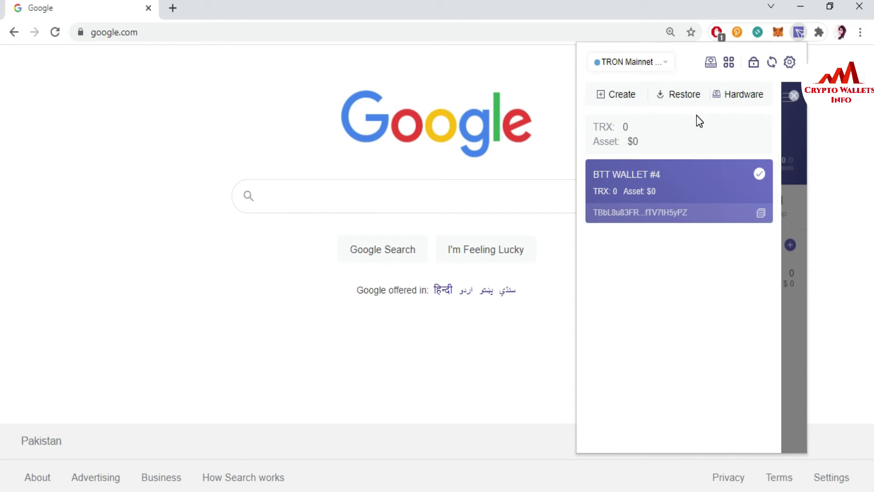
left_click(679, 95)
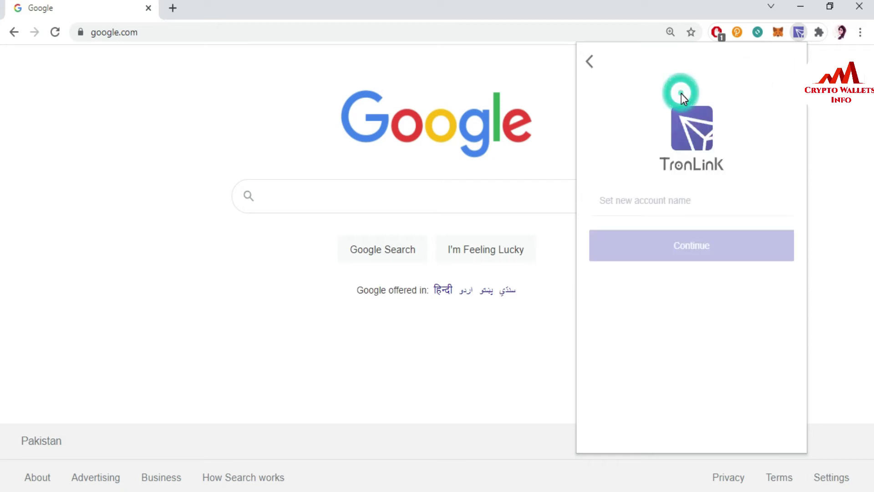
left_click(653, 202)
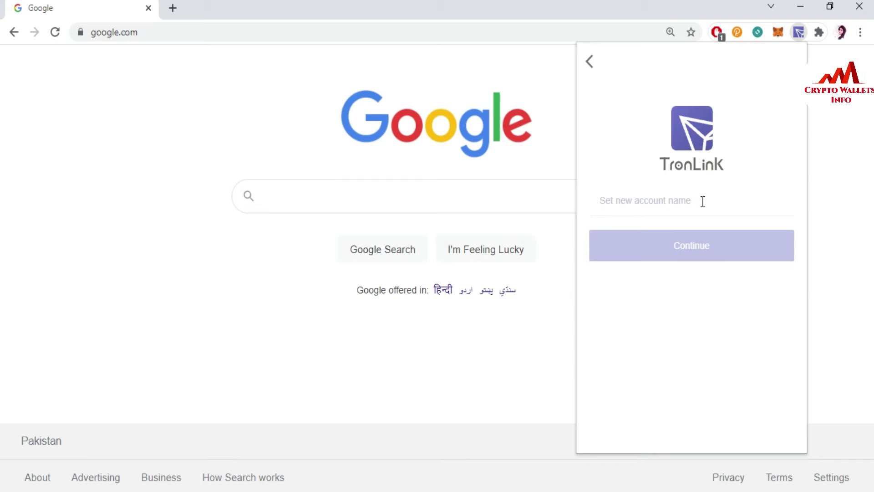
type("Wallet ")
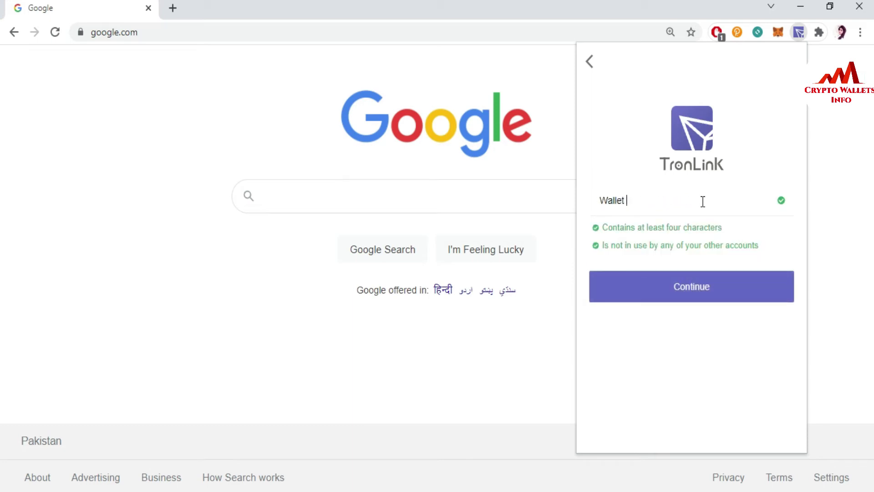
type("NO")
key("BackSpace")
type("o")
type("5")
left_click(692, 286)
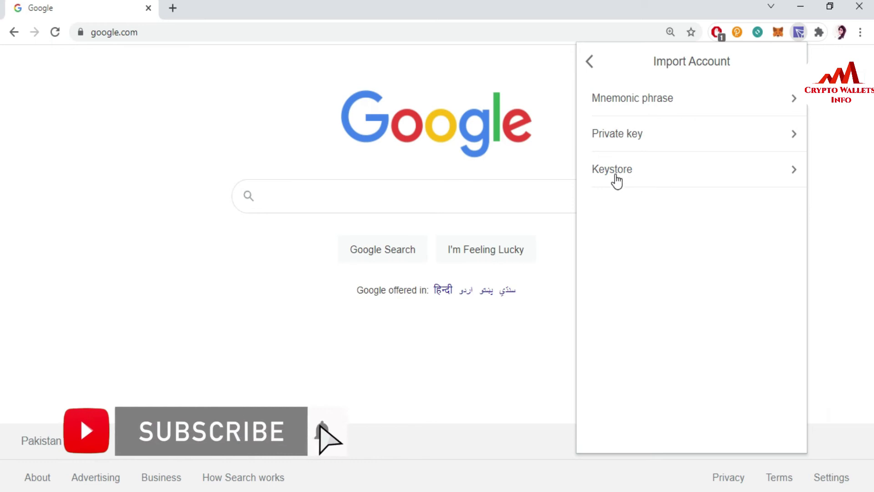
left_click(630, 178)
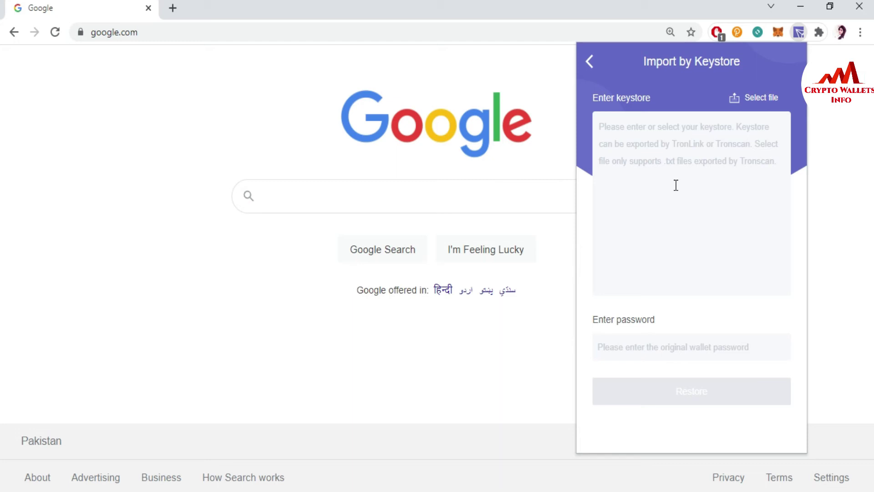
left_click(676, 184)
key("ctrl+v")
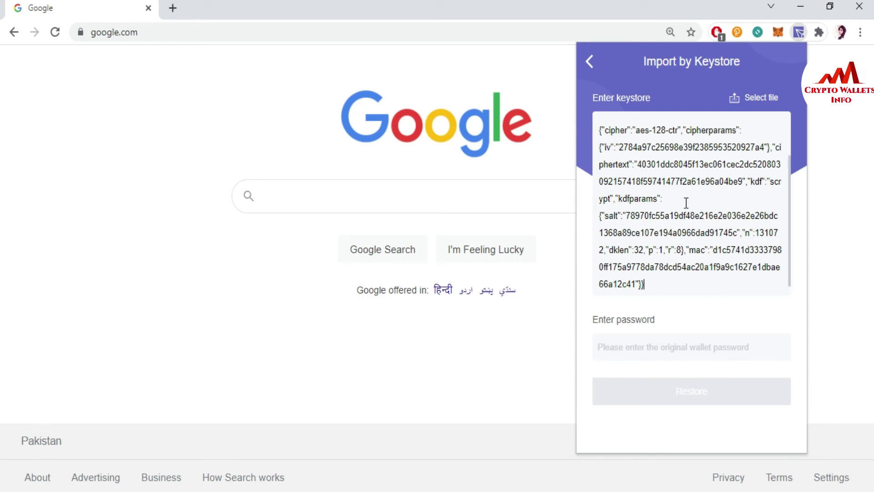
left_click(642, 348)
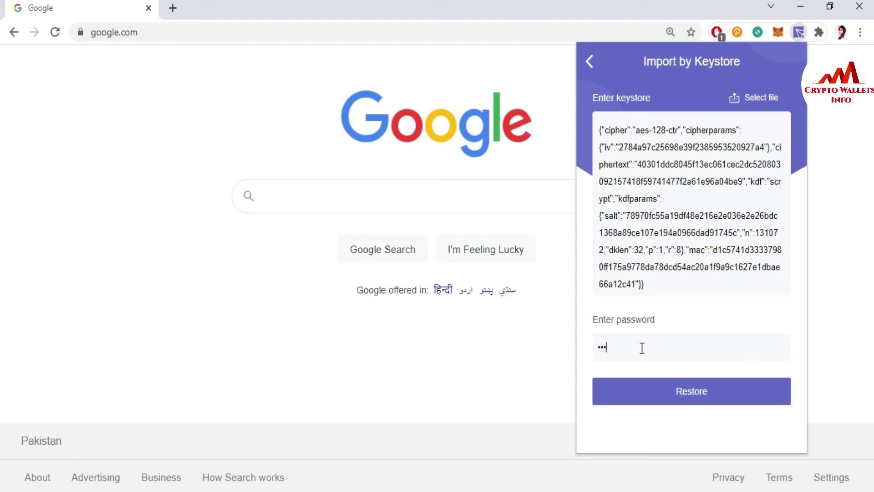
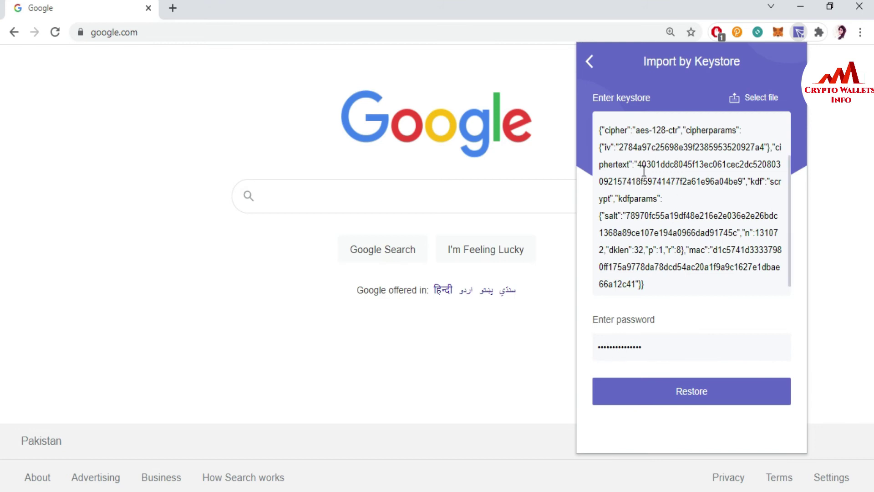
- Restore the keystore wallet and close the wallet list to show Wallet No5 at zero TRX
left_click(698, 400)
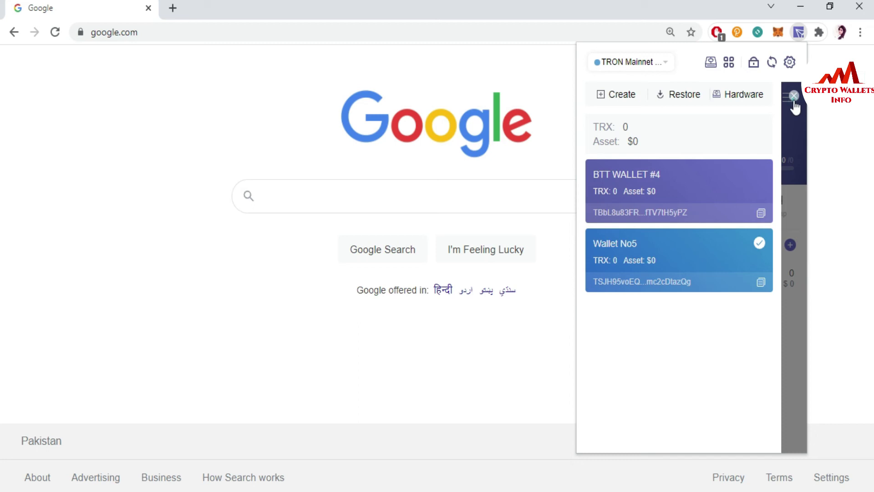
left_click(794, 96)
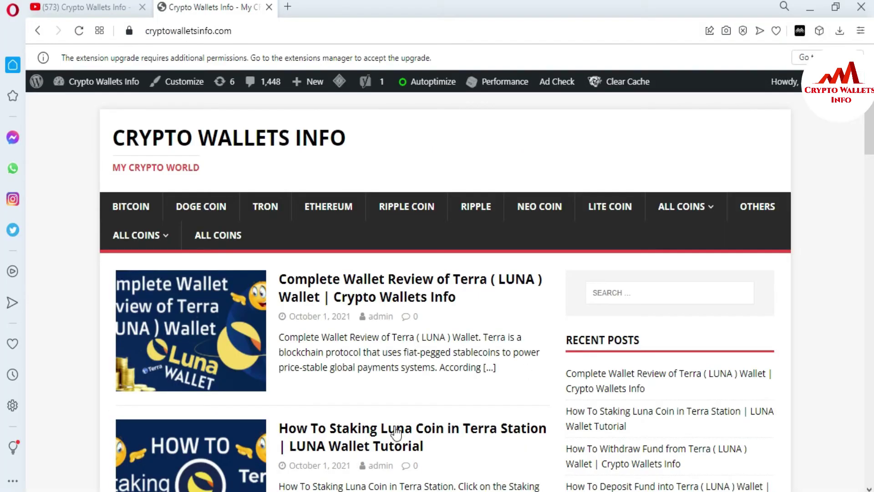
- Return to the website and scroll the ALL COINS menu's coin and wallet categories
left_click(77, 9)
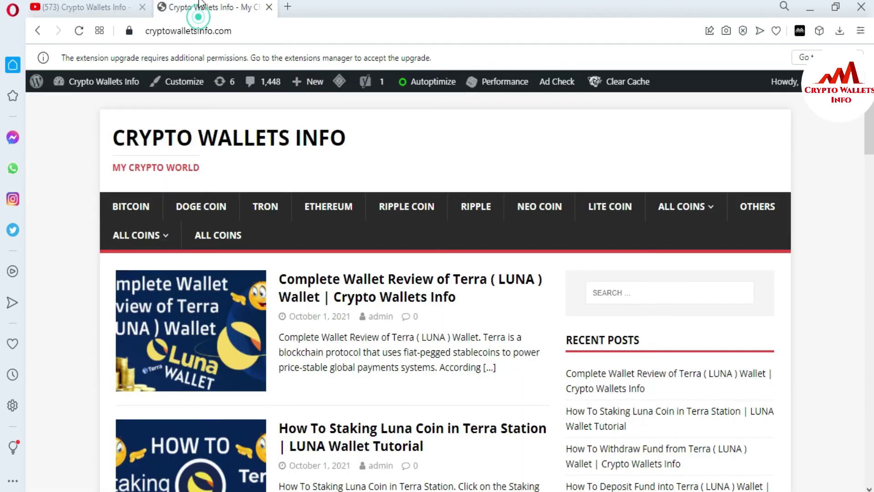
left_click(201, 6)
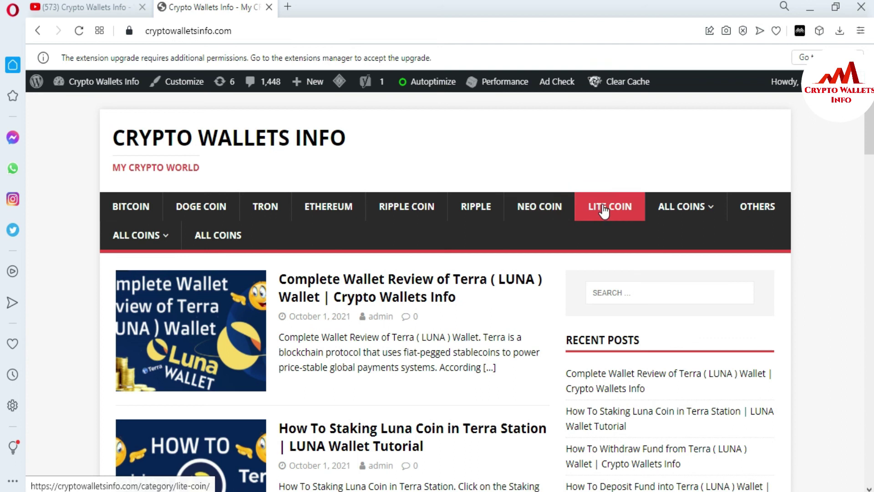
scroll(2, 151, "down", 1)
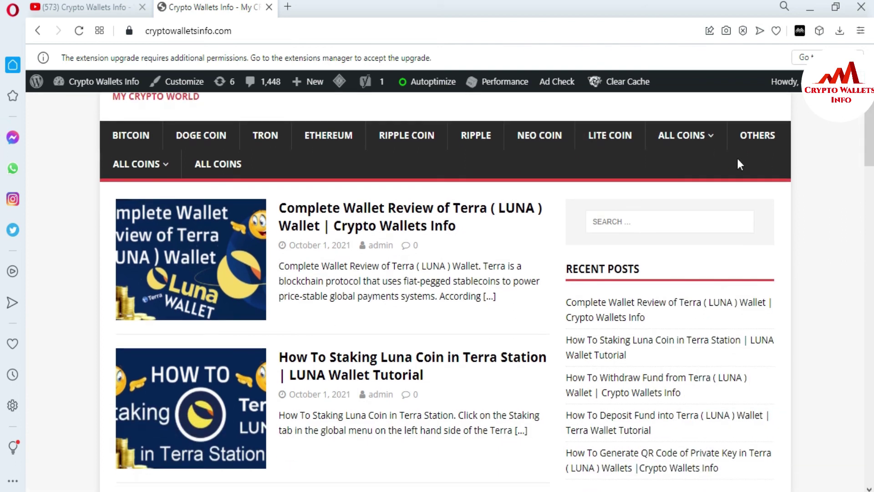
scroll(712, 144, "down", 1)
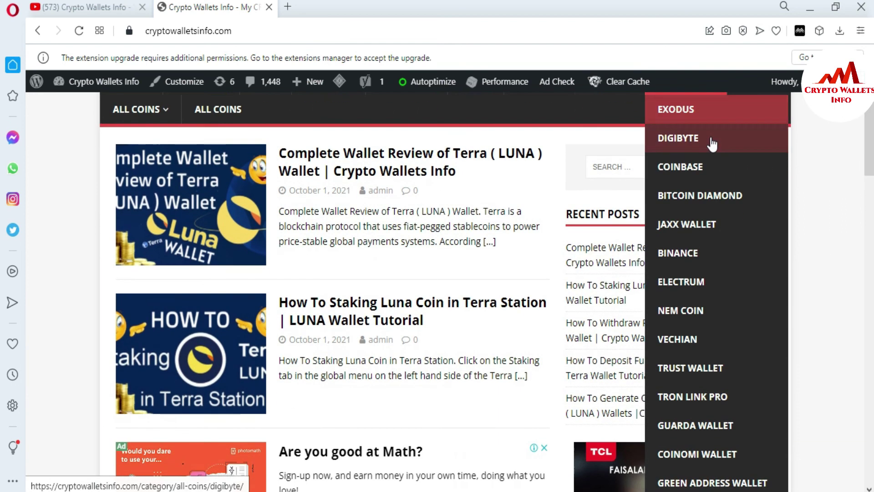
scroll(712, 144, "down", 1)
scroll(711, 144, "down", 1)
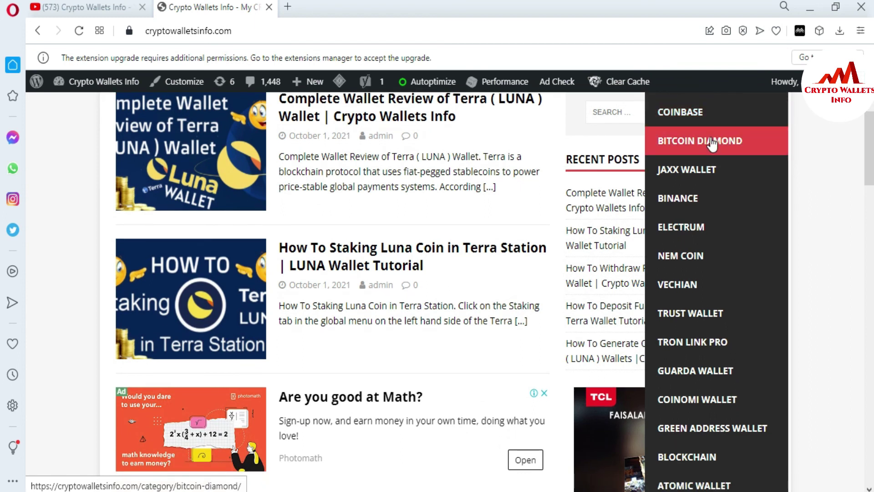
scroll(712, 144, "down", 1)
scroll(712, 144, "down", 1)
scroll(711, 144, "down", 1)
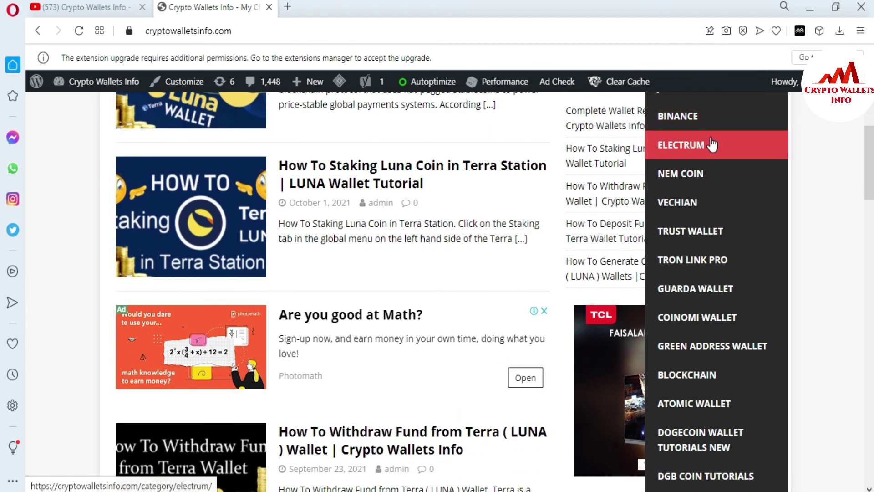
scroll(712, 144, "down", 2)
scroll(712, 144, "down", 1)
scroll(712, 144, "down", 1)
scroll(712, 144, "down", 1)
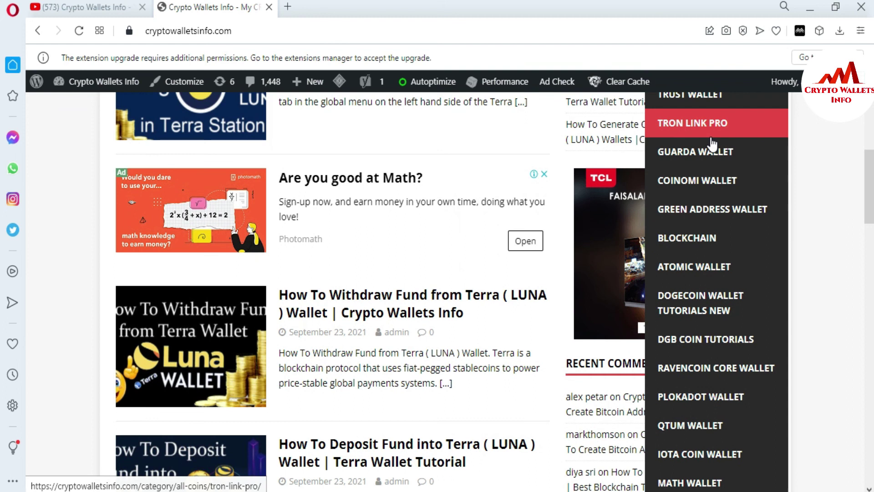
scroll(712, 144, "down", 1)
scroll(711, 144, "down", 1)
scroll(711, 144, "down", 1)
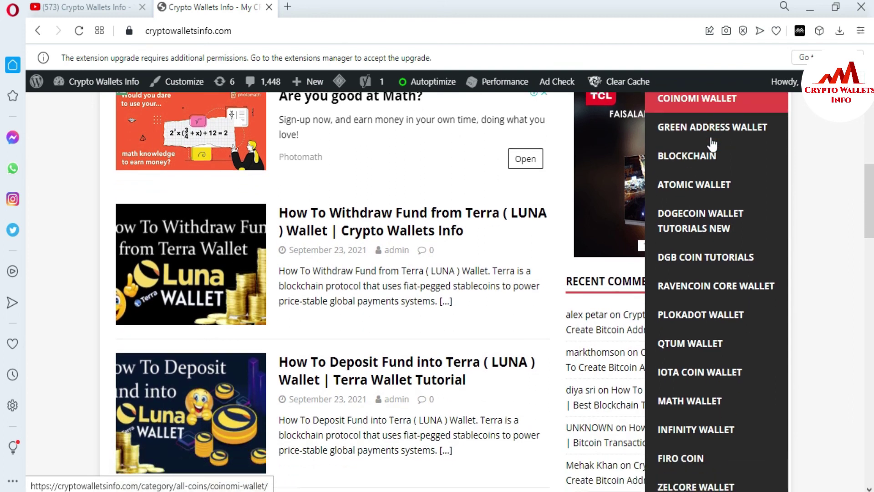
scroll(712, 144, "down", 1)
scroll(712, 144, "down", 1)
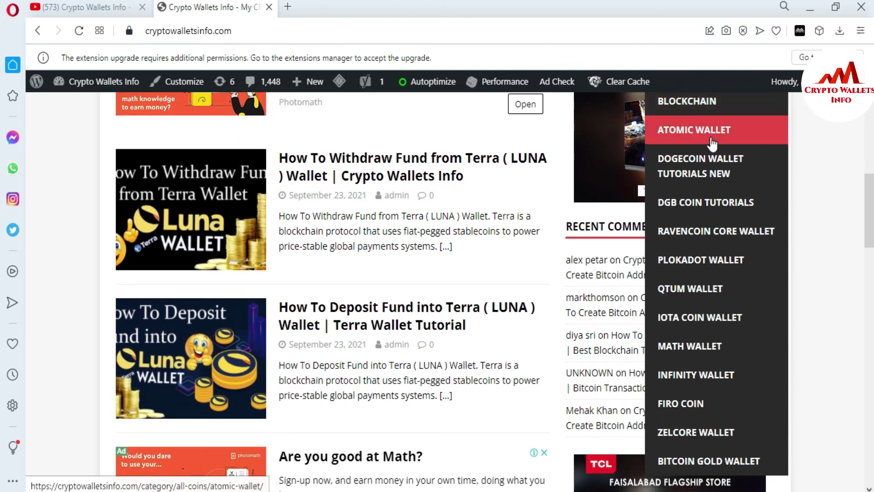
scroll(712, 144, "down", 1)
scroll(712, 144, "down", 1)
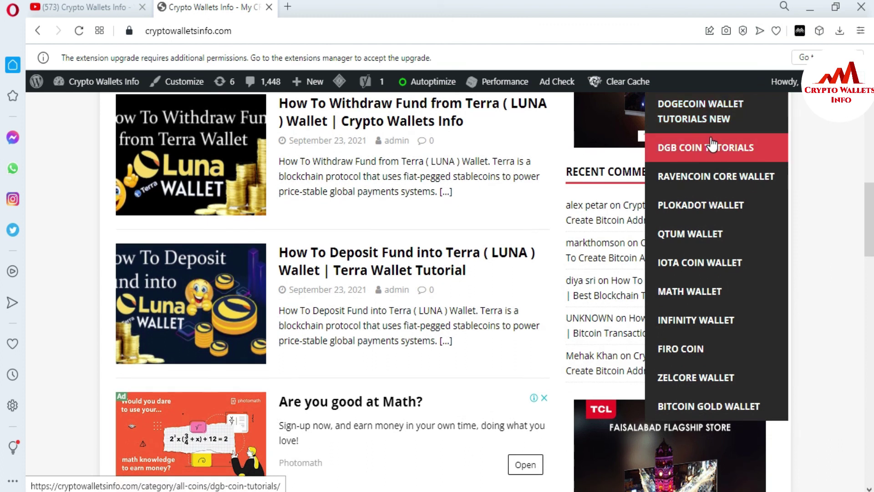
scroll(712, 144, "down", 1)
scroll(712, 144, "down", 2)
scroll(712, 144, "down", 2)
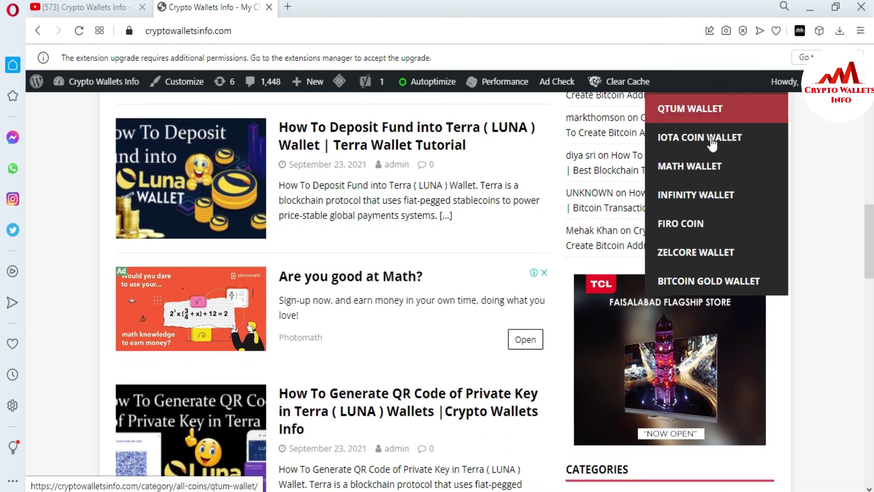
scroll(713, 143, "down", 2)
scroll(713, 144, "down", 2)
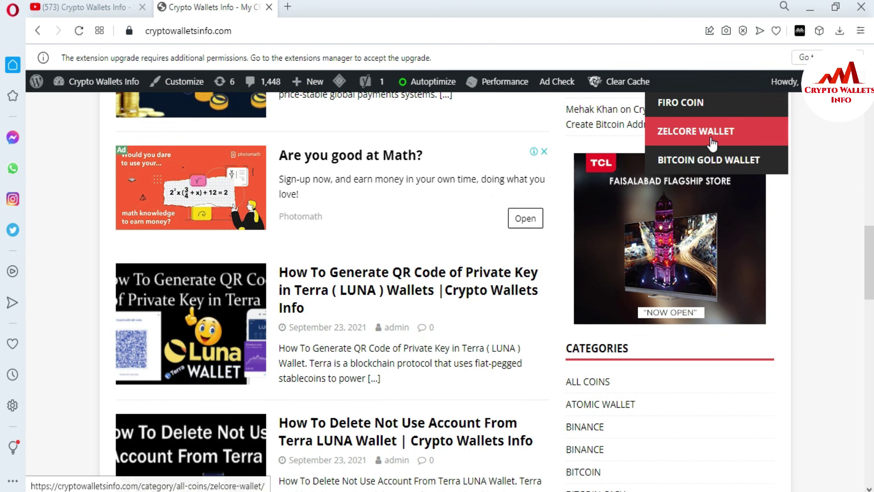
scroll(713, 144, "up", 1)
scroll(713, 144, "up", 5)
scroll(712, 144, "up", 5)
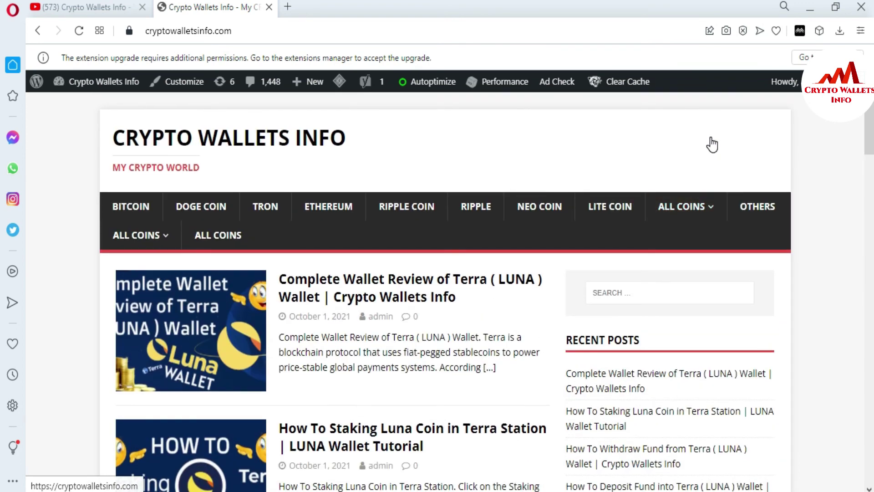
scroll(713, 144, "down", 2)
scroll(713, 144, "down", 2)
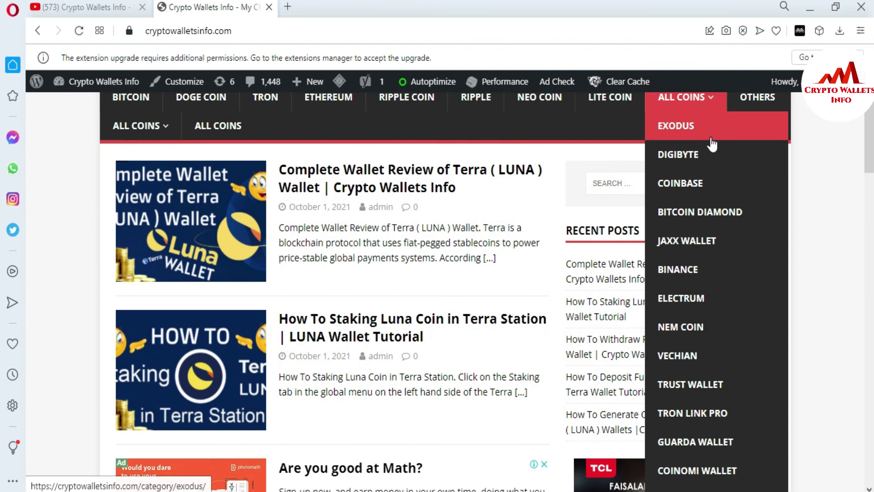